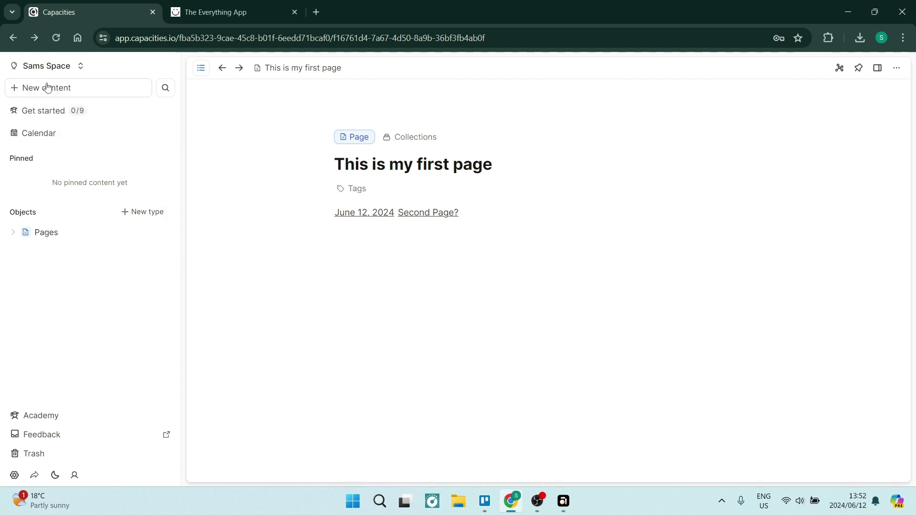
# Switch to the Notes space, browse Projects, Weblinks, Images and Pages, then open 'A Studio for your Mind'.
pyautogui.click(56, 68)
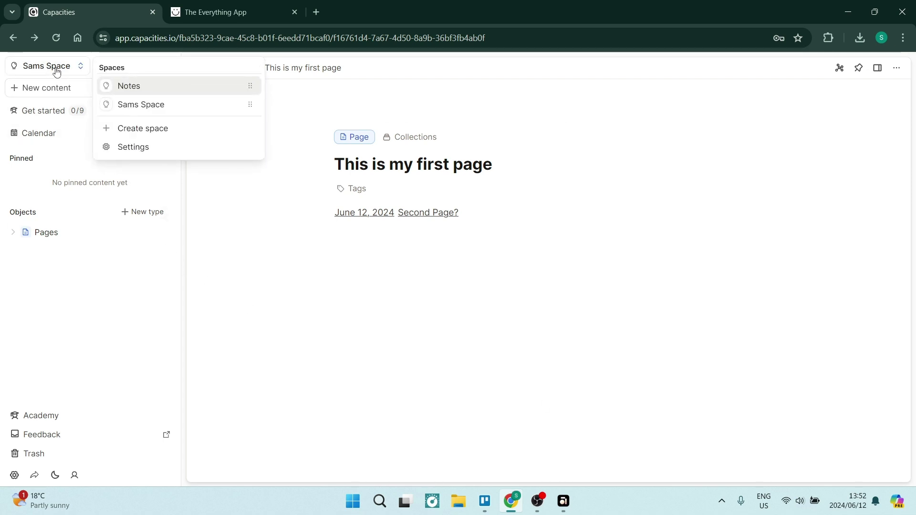
pyautogui.click(145, 91)
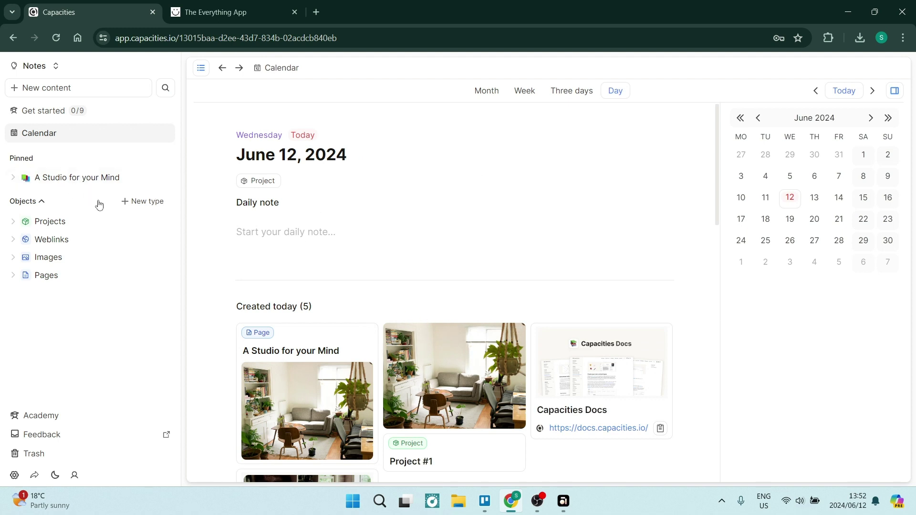
pyautogui.click(52, 221)
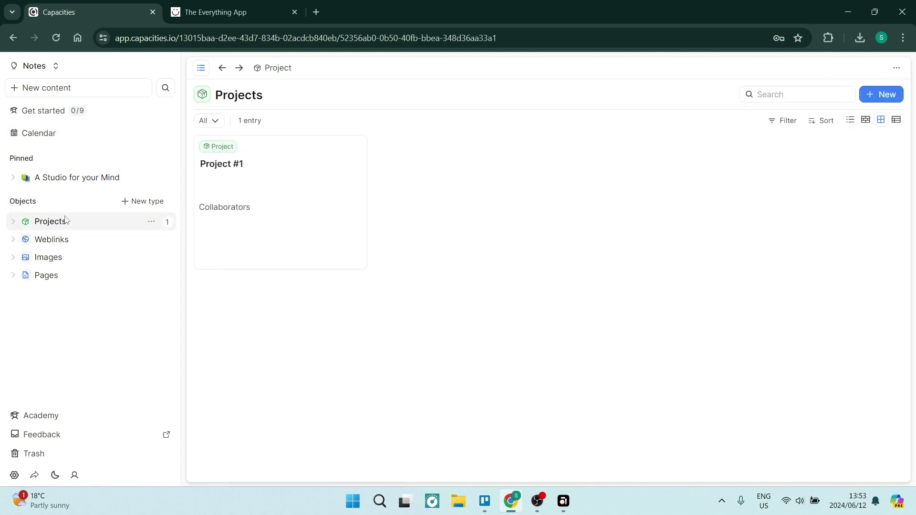
pyautogui.click(67, 243)
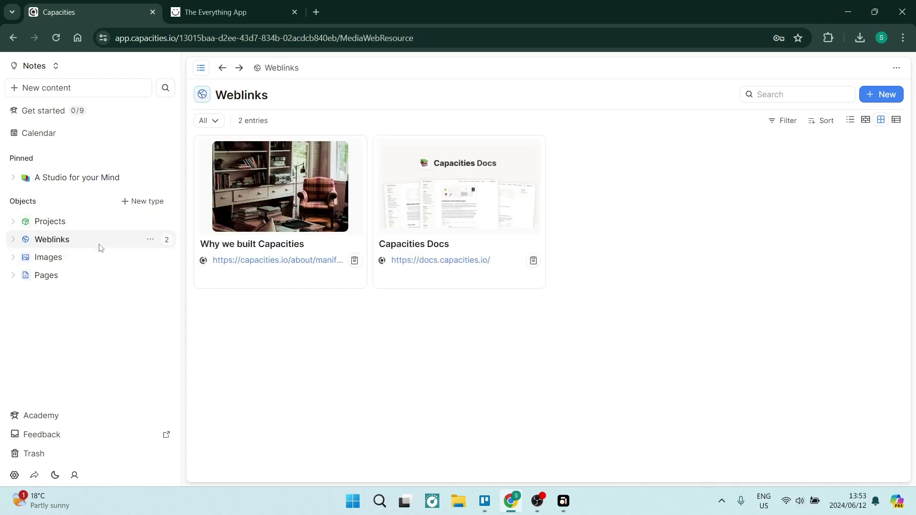
pyautogui.click(74, 256)
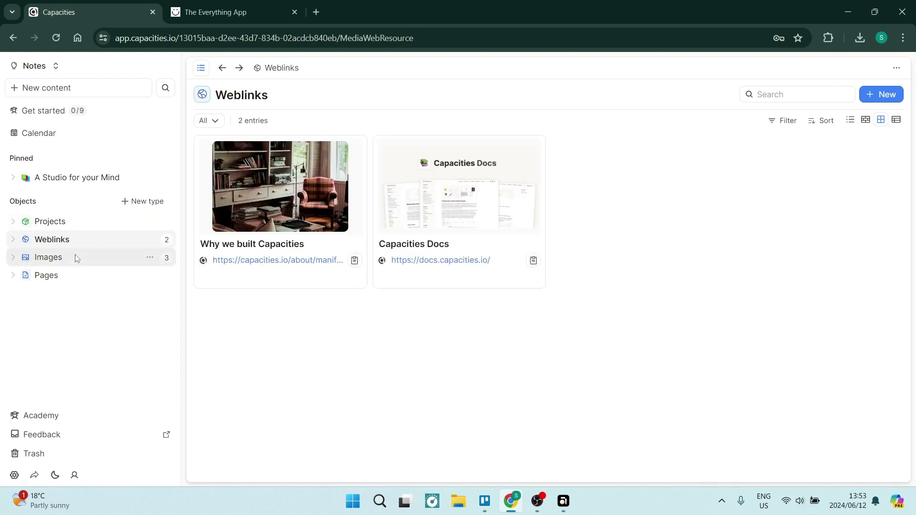
pyautogui.click(69, 282)
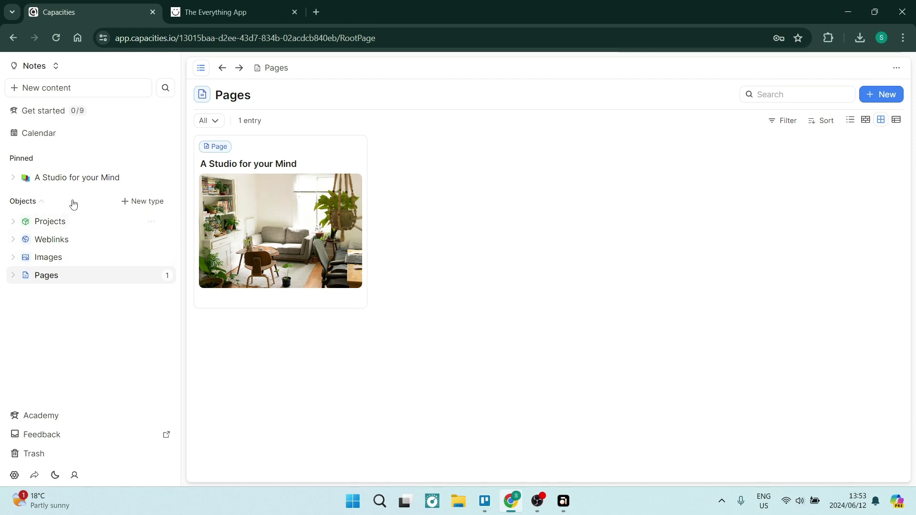
pyautogui.click(66, 180)
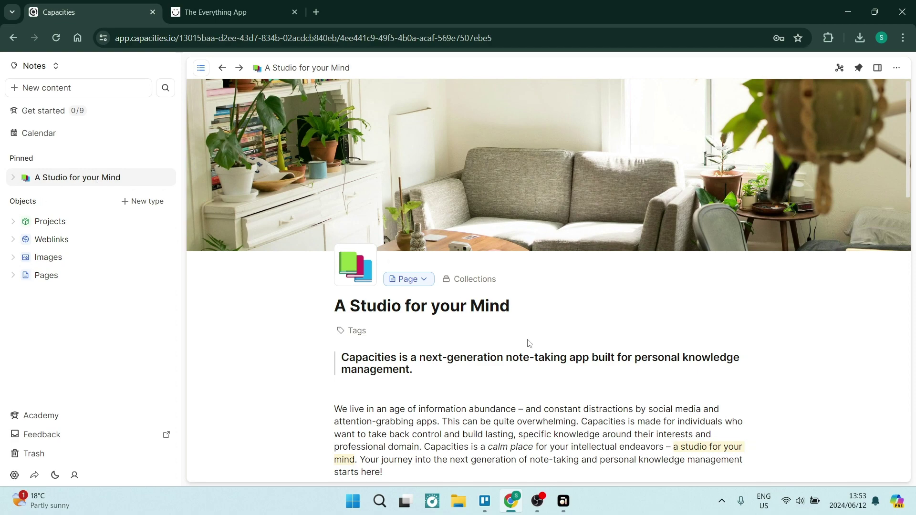
# Scroll through 'A Studio for your Mind' and bring up the new content choices.
pyautogui.scroll(-12, 501, 352)
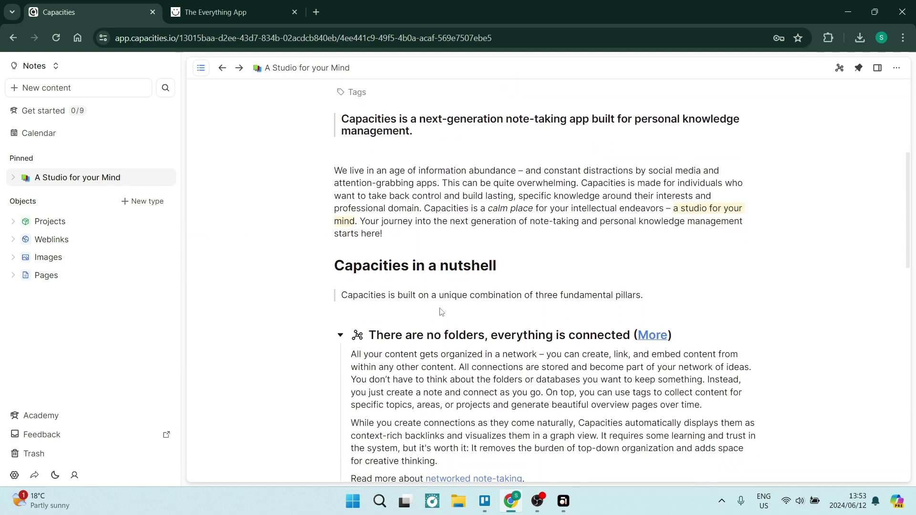
pyautogui.scroll(-8, 440, 308)
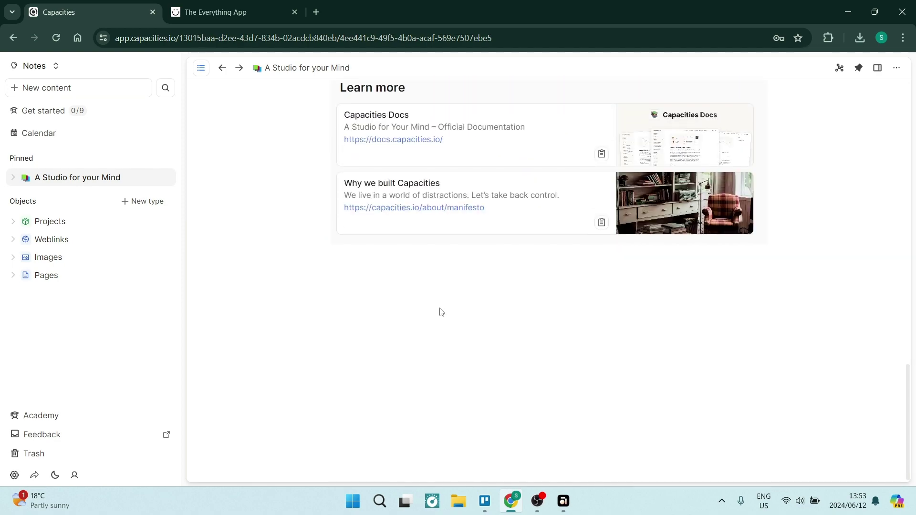
pyautogui.scroll(9, 440, 307)
pyautogui.scroll(15, 437, 301)
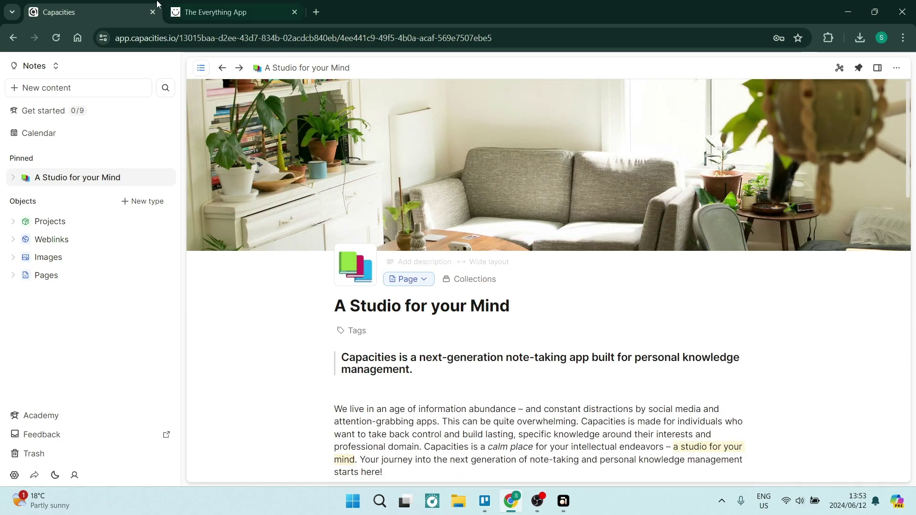
pyautogui.click(58, 88)
# Return to Sams Space, close the Calendar tab, and start adding a new object type.
pyautogui.click(55, 66)
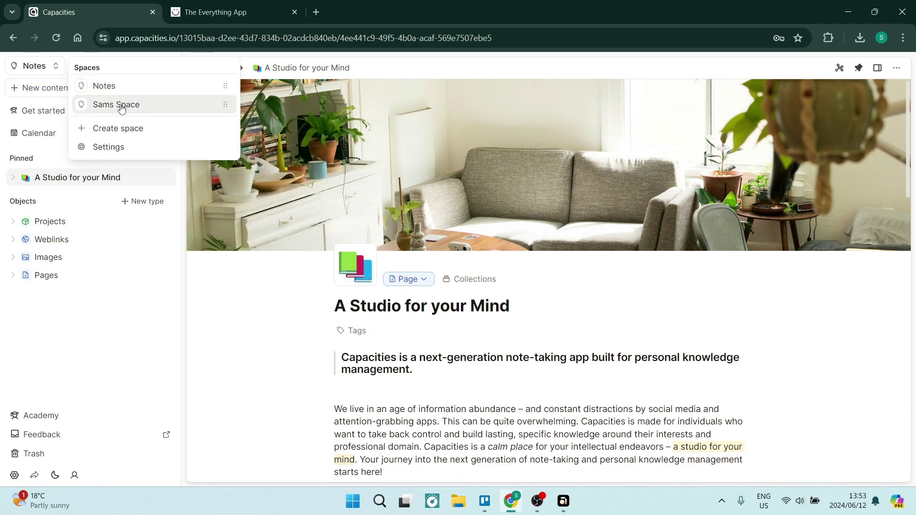
pyautogui.click(124, 105)
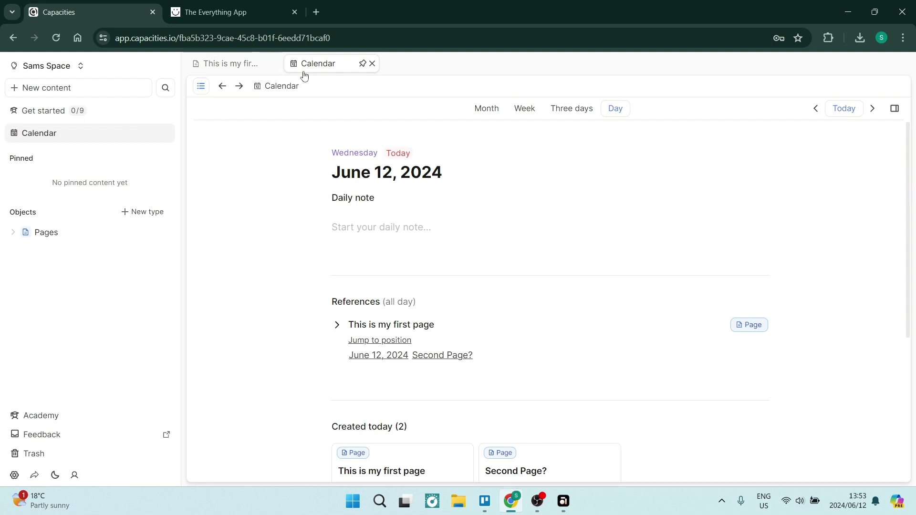
pyautogui.click(373, 63)
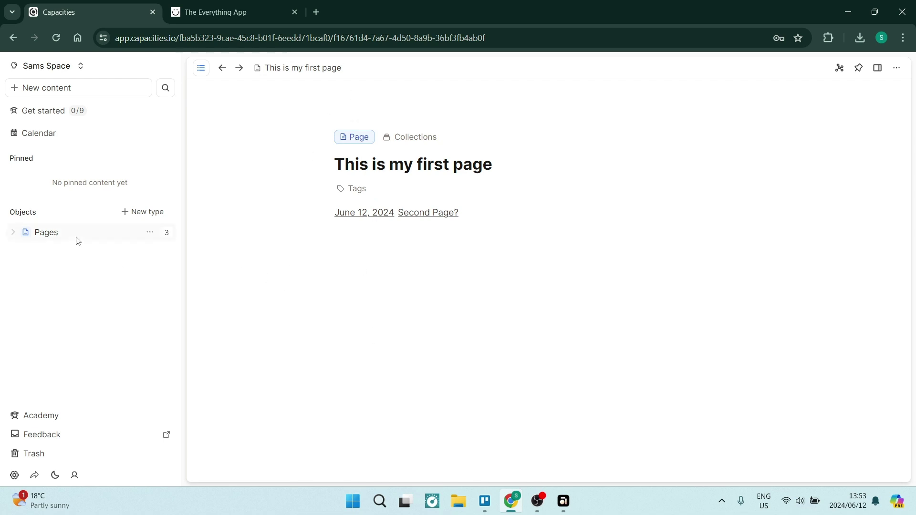
pyautogui.click(134, 214)
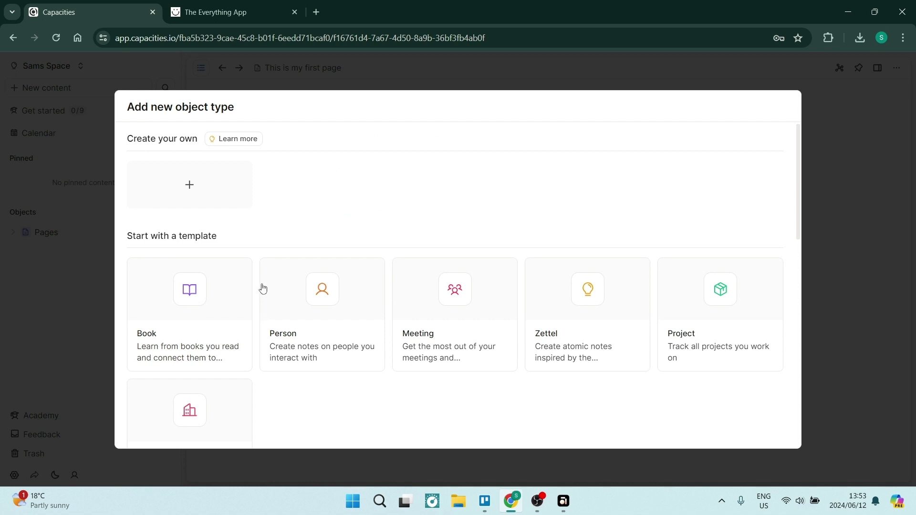
# Scroll through the object type templates and basic types, then dismiss the dialog without adding one.
pyautogui.scroll(-4, 436, 334)
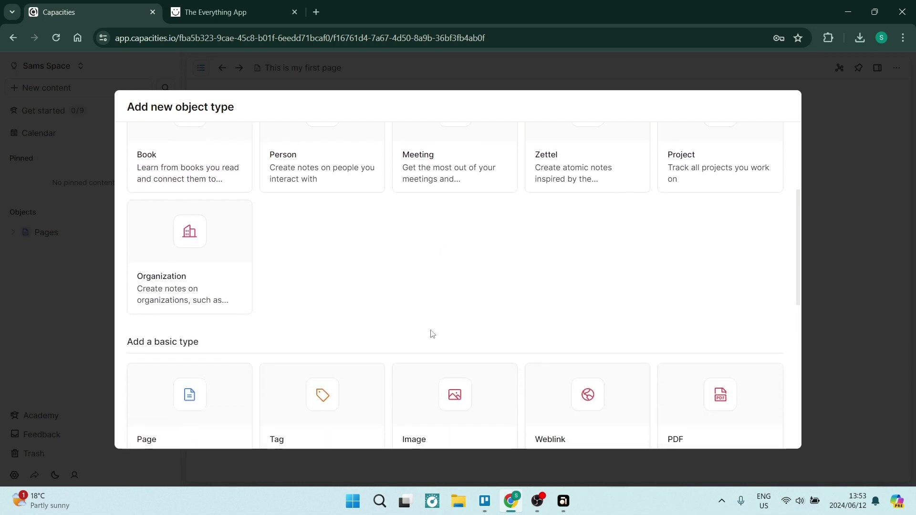
pyautogui.scroll(-4, 433, 334)
pyautogui.scroll(-2, 436, 284)
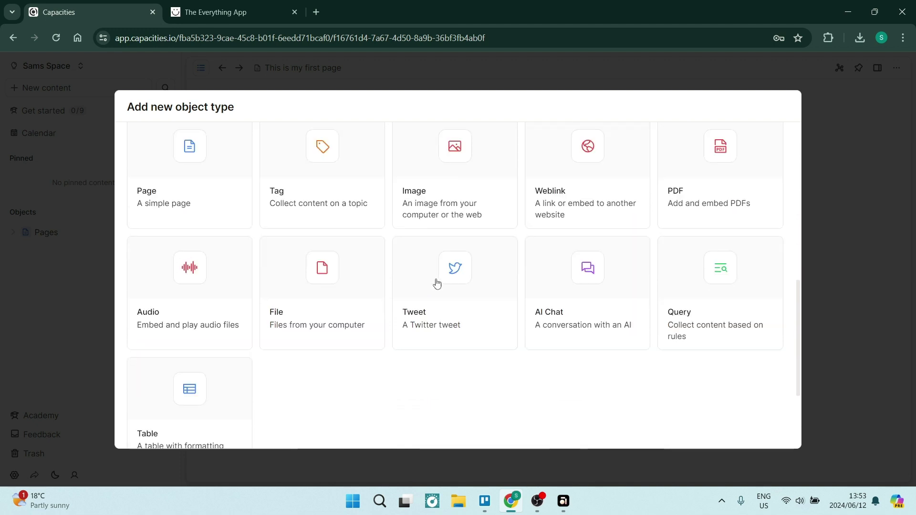
pyautogui.scroll(-2, 437, 284)
pyautogui.scroll(2, 437, 285)
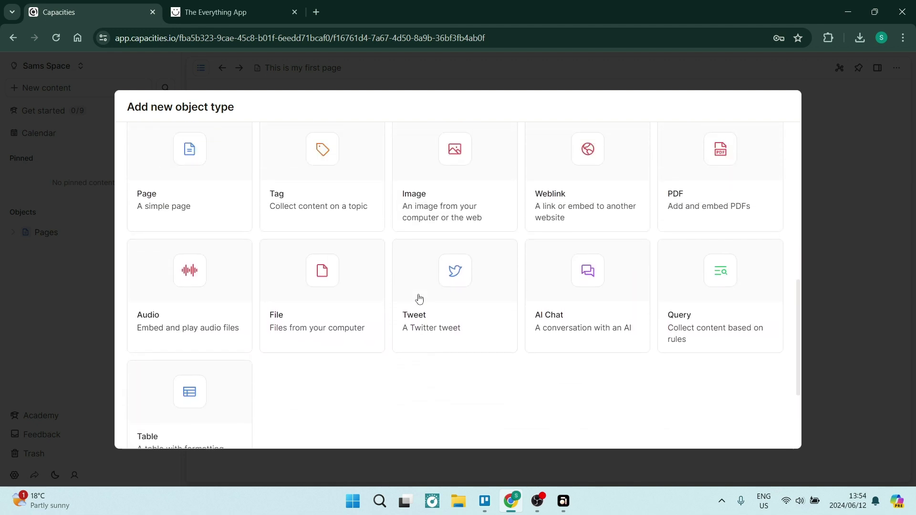
pyautogui.scroll(4, 419, 299)
pyautogui.click(419, 77)
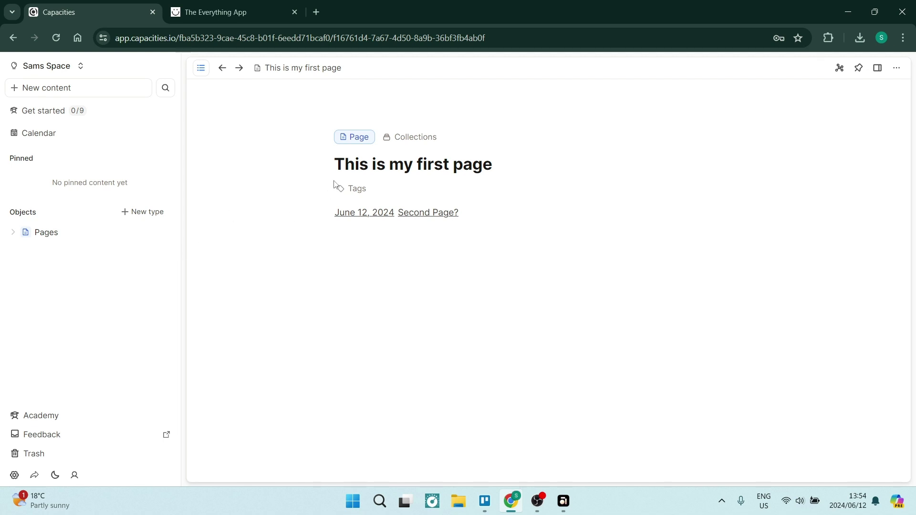
# Open the object settings for pages and view the AI Assistant settings.
pyautogui.click(896, 69)
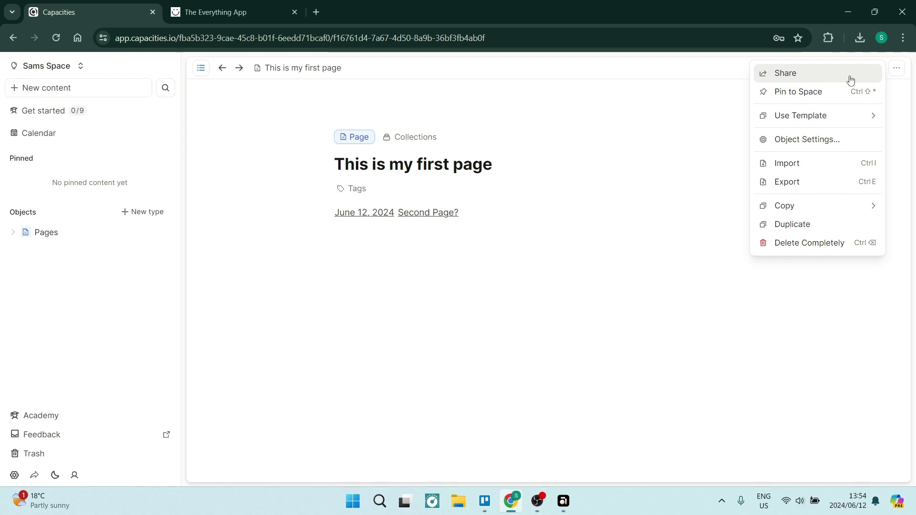
pyautogui.click(811, 141)
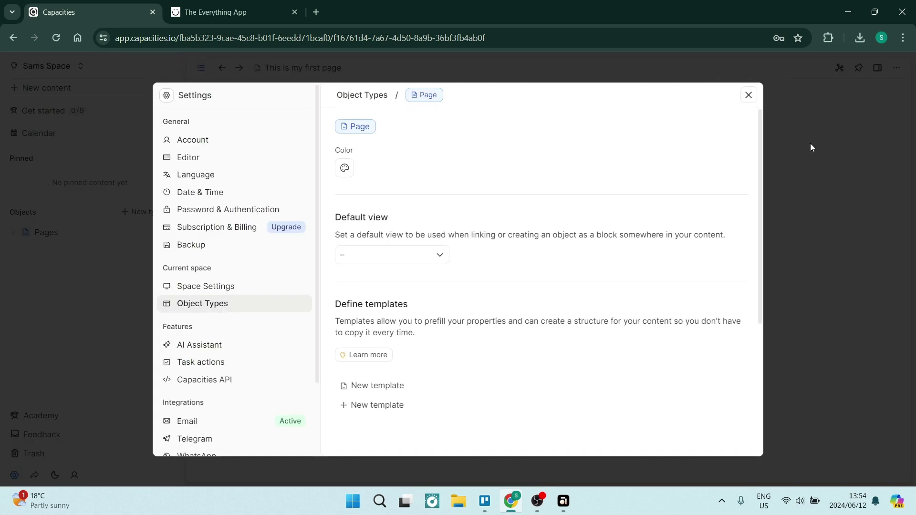
pyautogui.scroll(-2, 256, 287)
pyautogui.click(256, 306)
# Look through the e-mail, Telegram and WhatsApp integrations, then open Community Integrations.
pyautogui.scroll(-2, 229, 231)
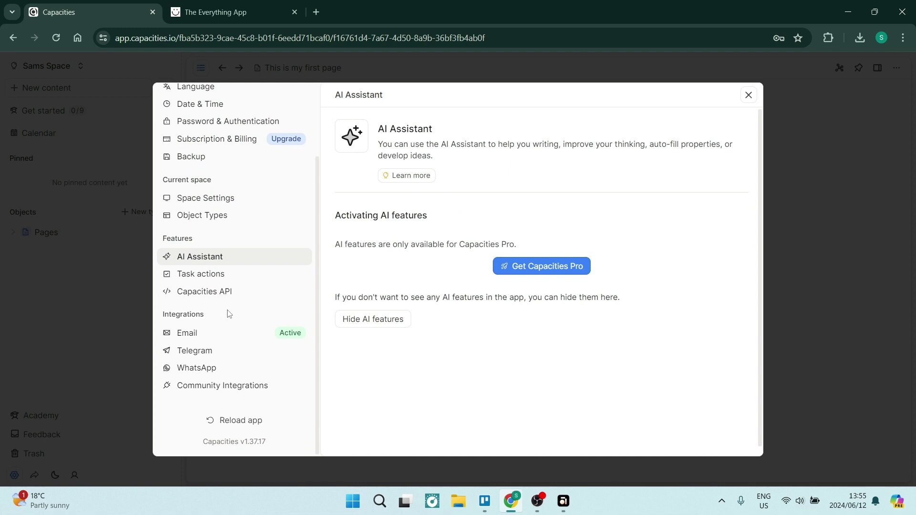
pyautogui.click(206, 336)
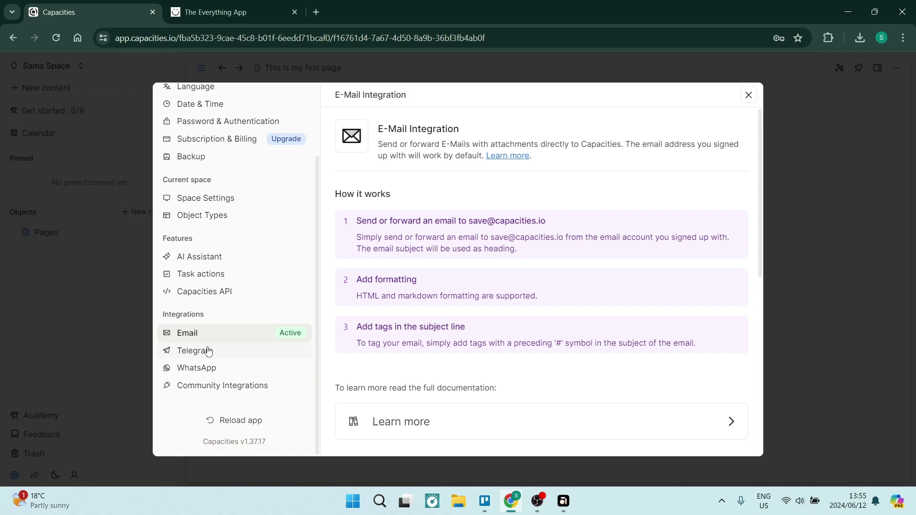
pyautogui.click(212, 352)
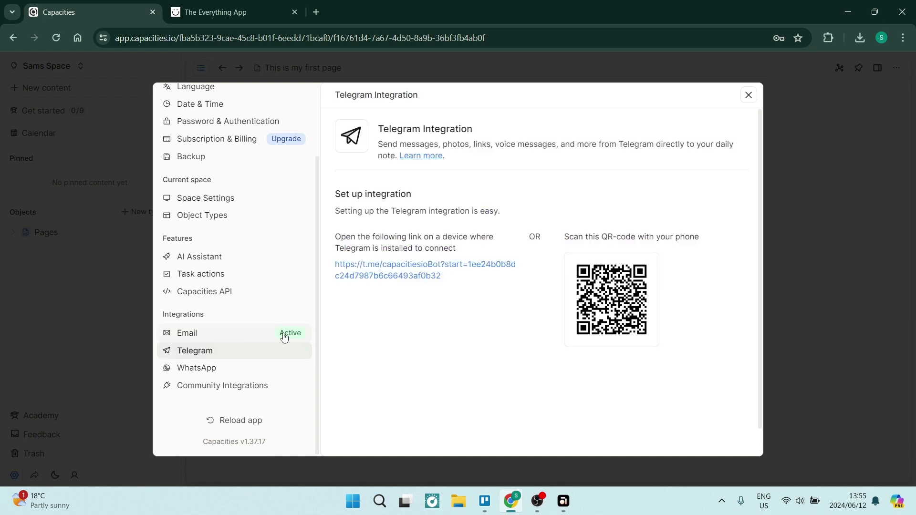
pyautogui.click(240, 373)
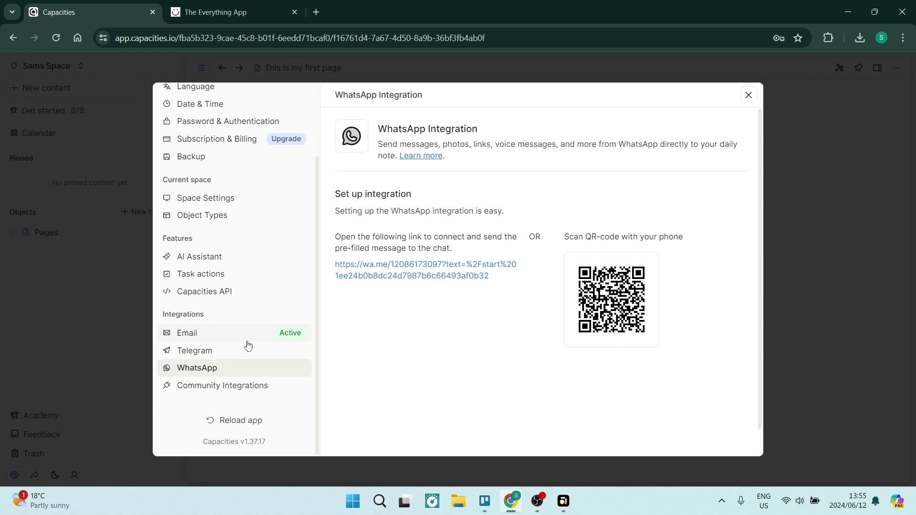
pyautogui.click(225, 388)
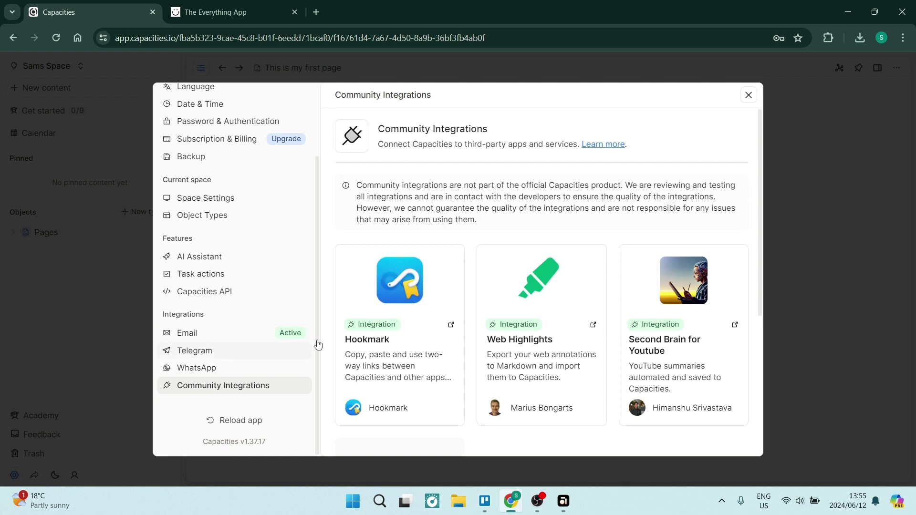
# Close Settings and switch to the Anytype download page browser tab.
pyautogui.scroll(-1, 440, 304)
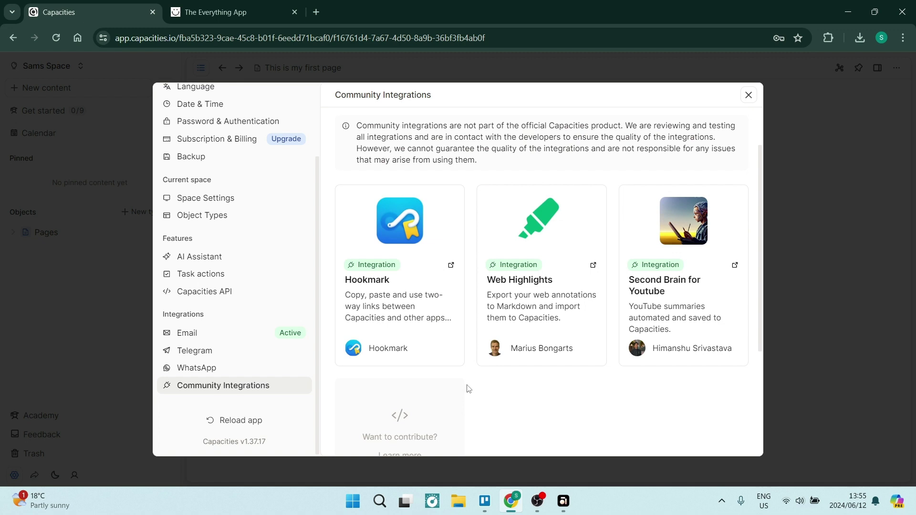
pyautogui.scroll(1, 467, 389)
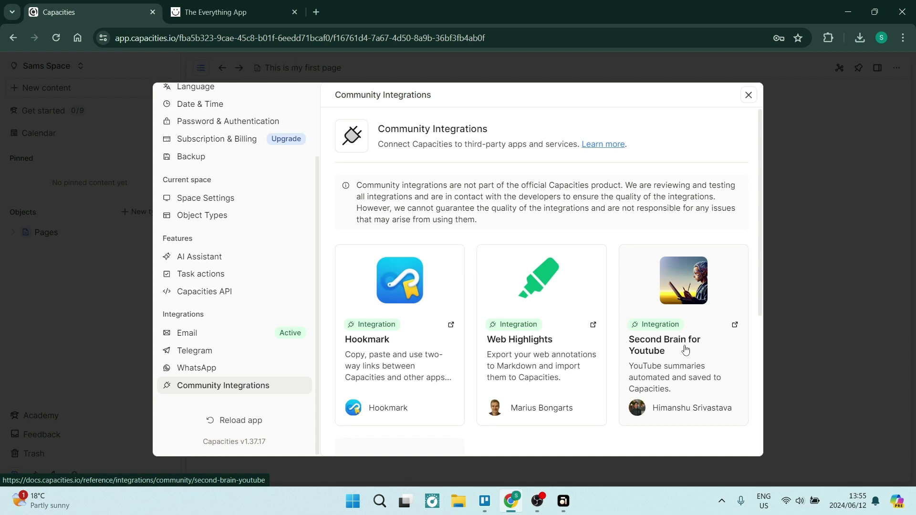
pyautogui.press('Escape')
pyautogui.click(250, 19)
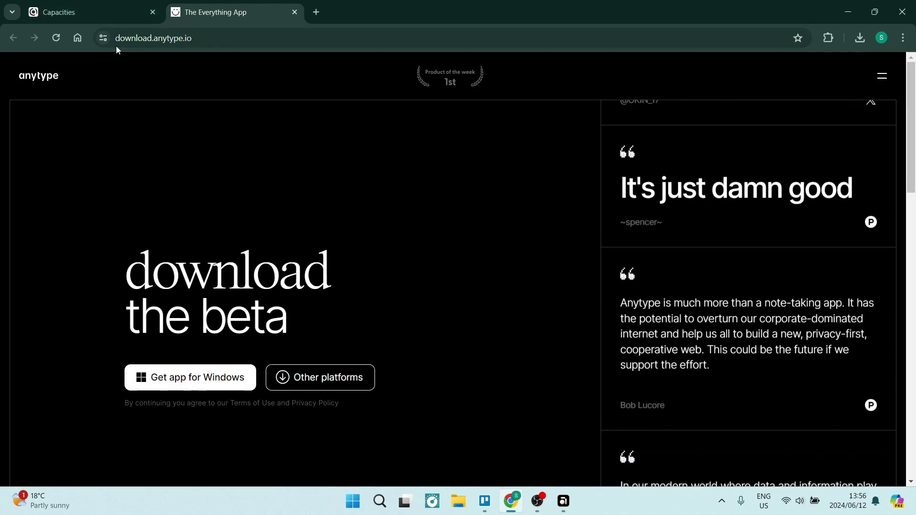
pyautogui.click(113, 11)
pyautogui.click(215, 13)
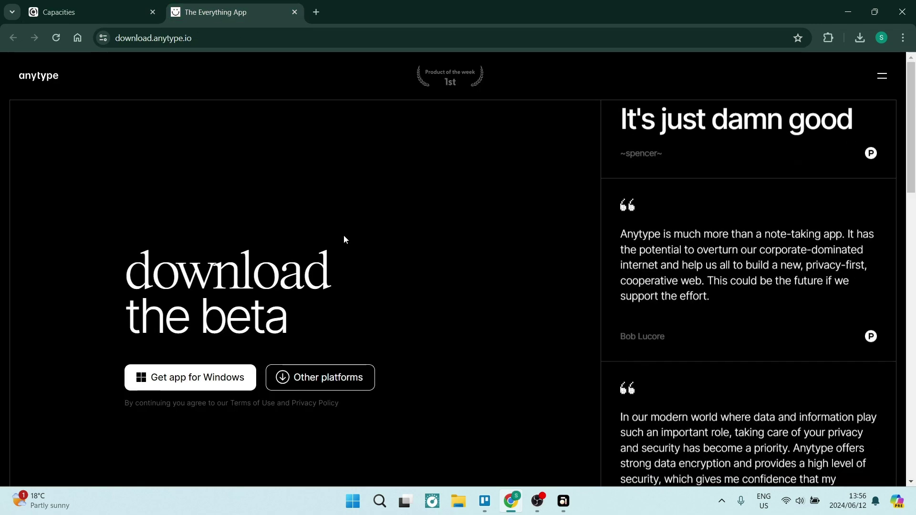
pyautogui.scroll(-2, 346, 248)
pyautogui.scroll(-5, 348, 257)
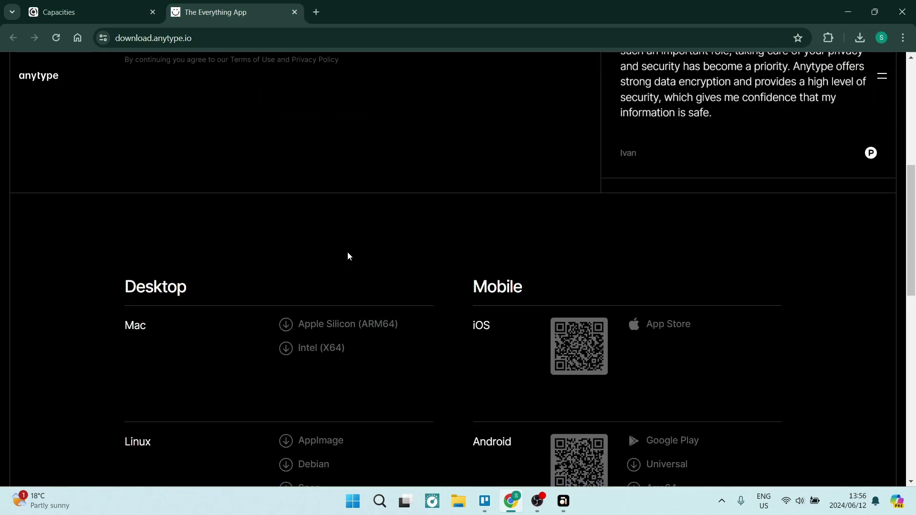
pyautogui.scroll(-1, 348, 255)
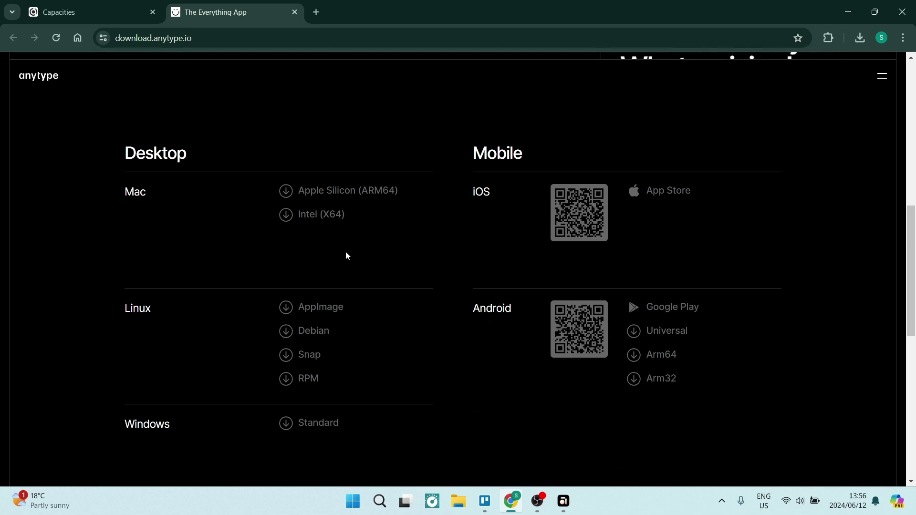
pyautogui.scroll(-5, 310, 301)
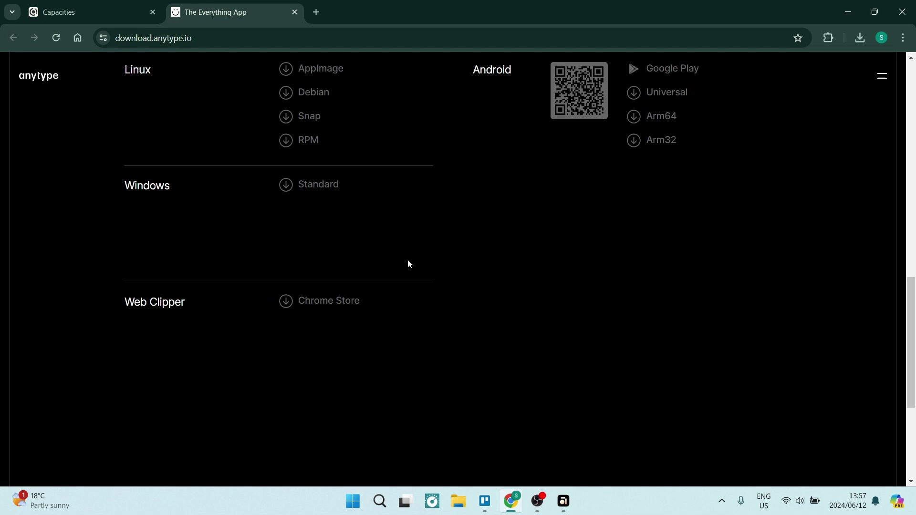
pyautogui.scroll(15, 382, 329)
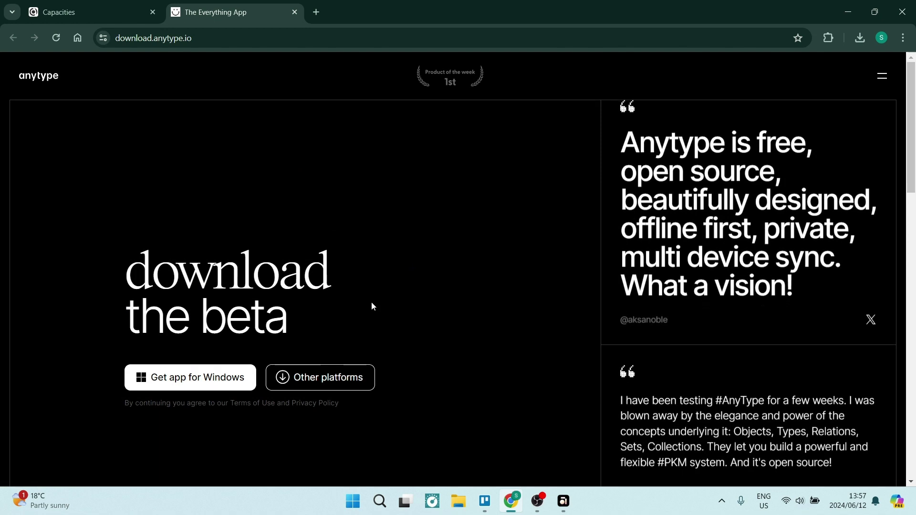
# Bring the Anytype desktop app forward and open the Notes set, then All Objects.
pyautogui.click(563, 506)
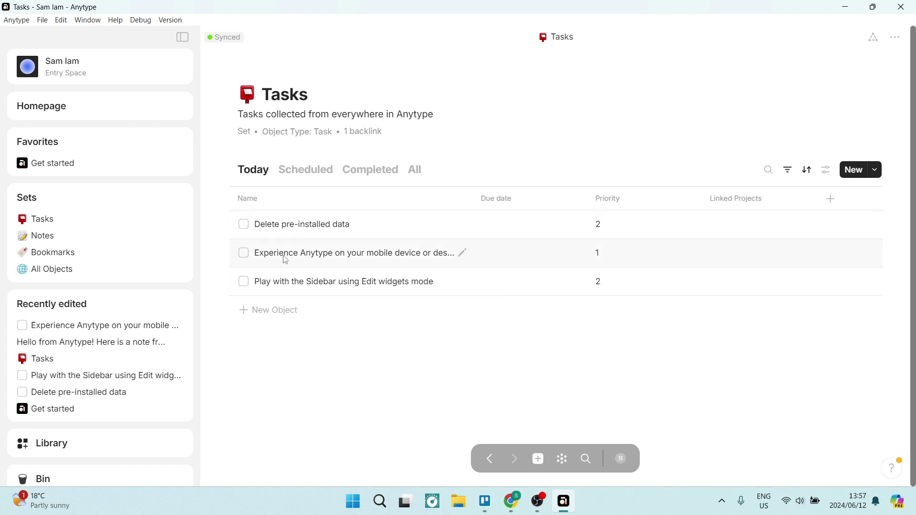
pyautogui.click(74, 238)
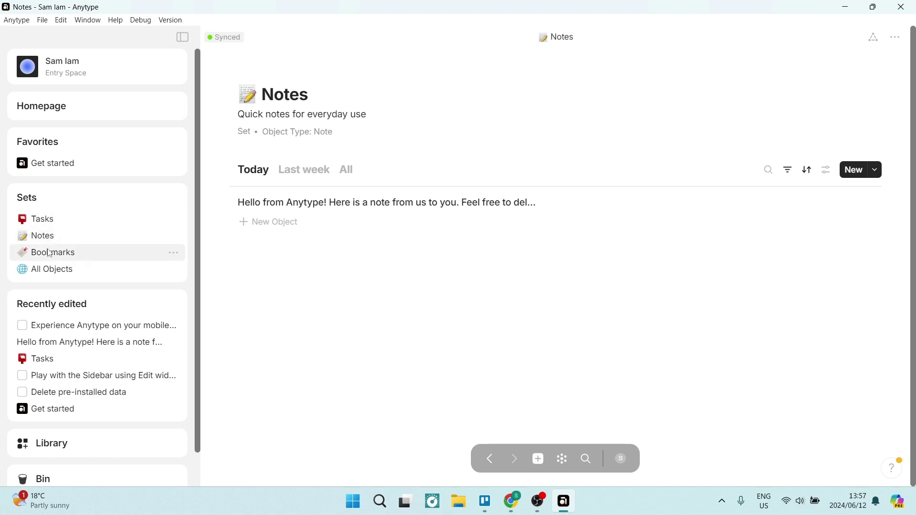
pyautogui.click(48, 270)
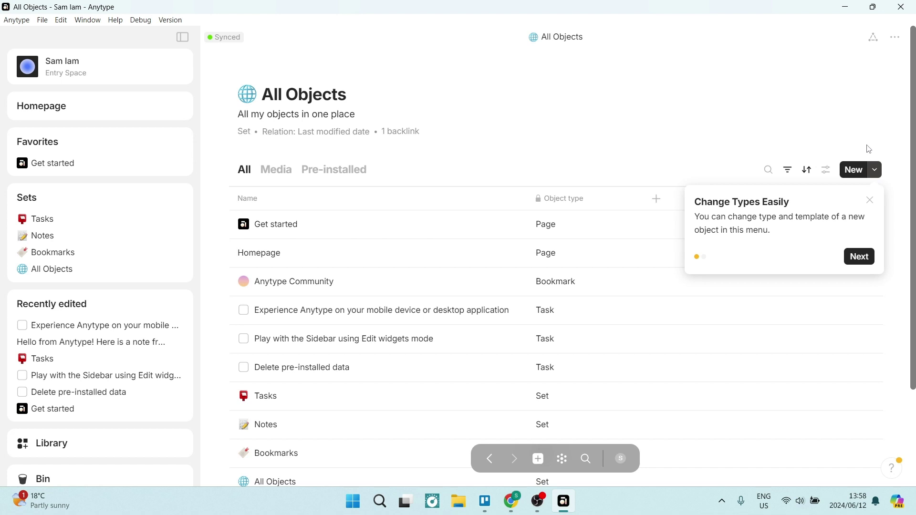
pyautogui.click(875, 163)
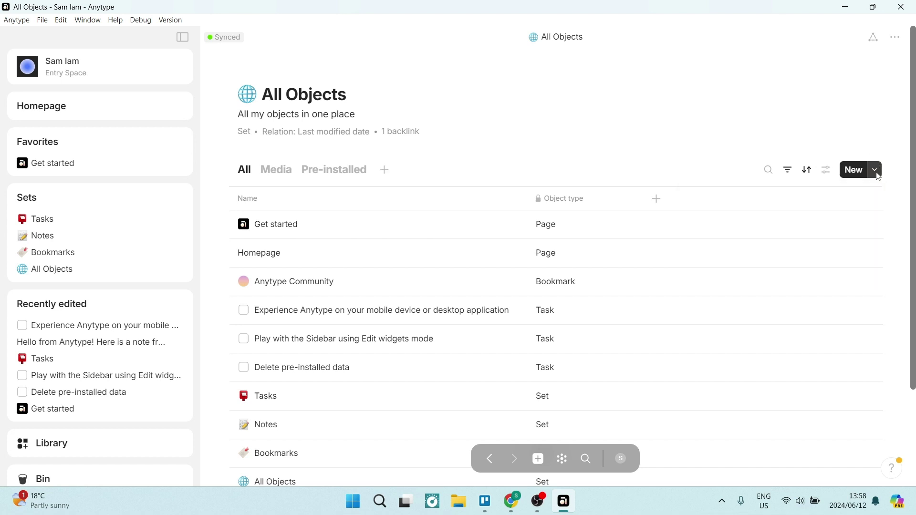
pyautogui.click(877, 171)
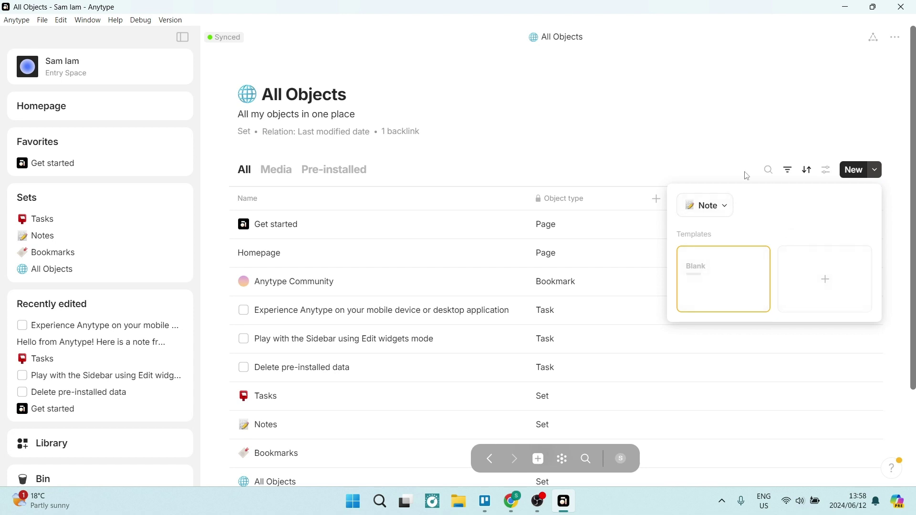
pyautogui.click(724, 206)
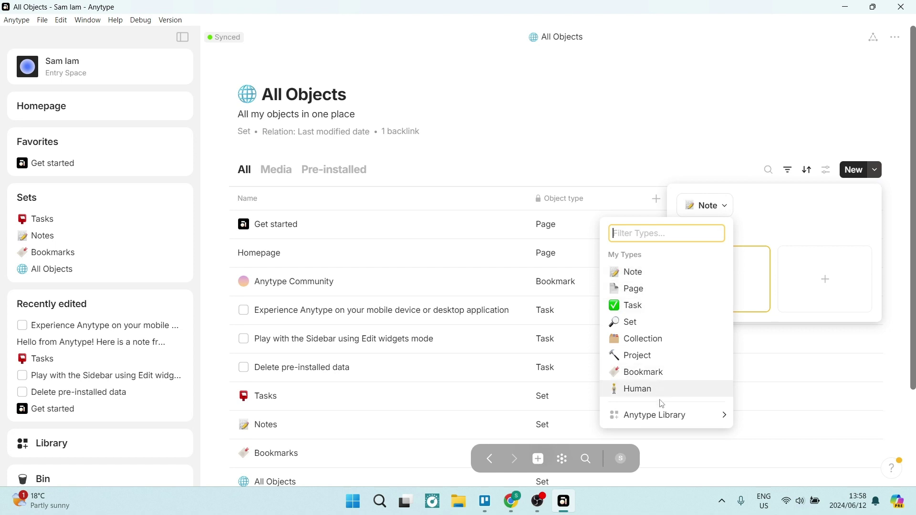
pyautogui.moveTo(664, 419)
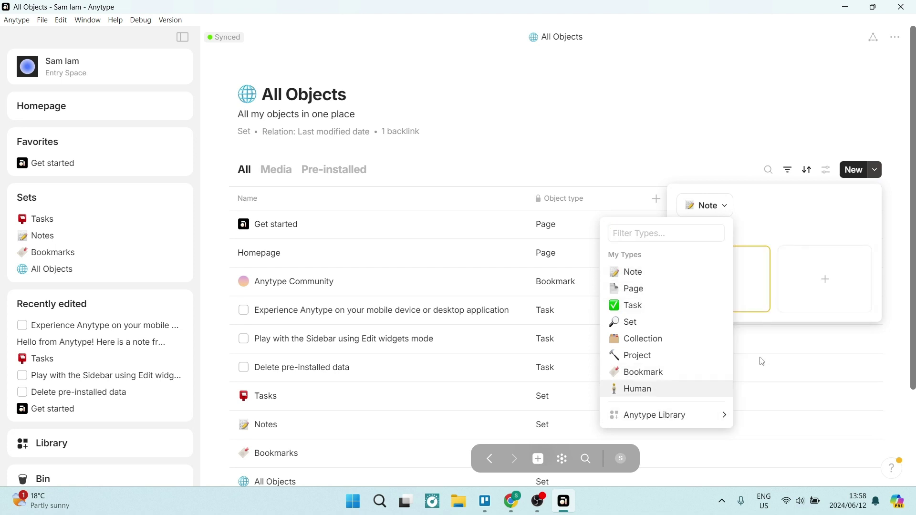
pyautogui.scroll(-1, 785, 325)
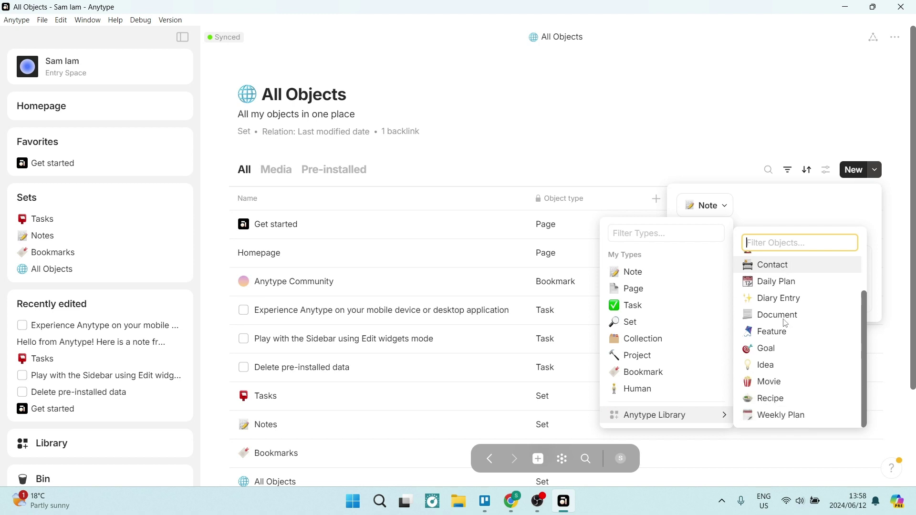
pyautogui.scroll(1, 767, 363)
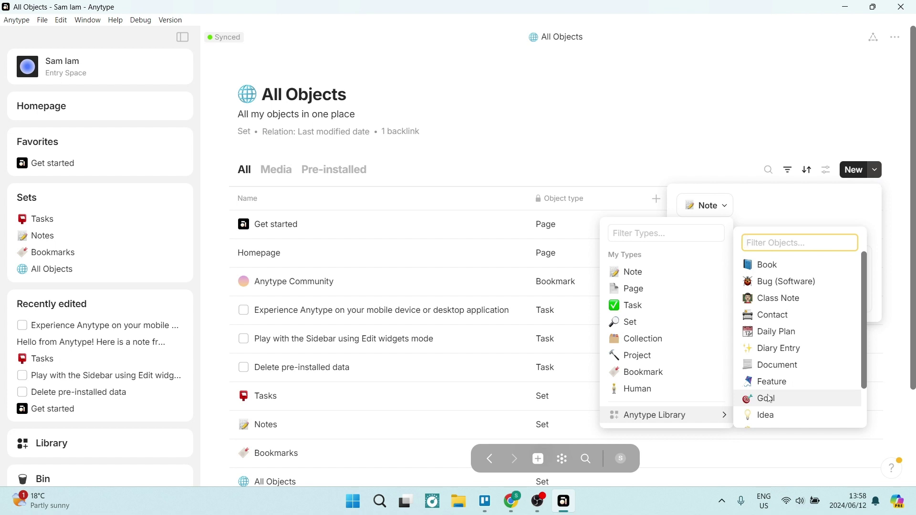
pyautogui.click(474, 157)
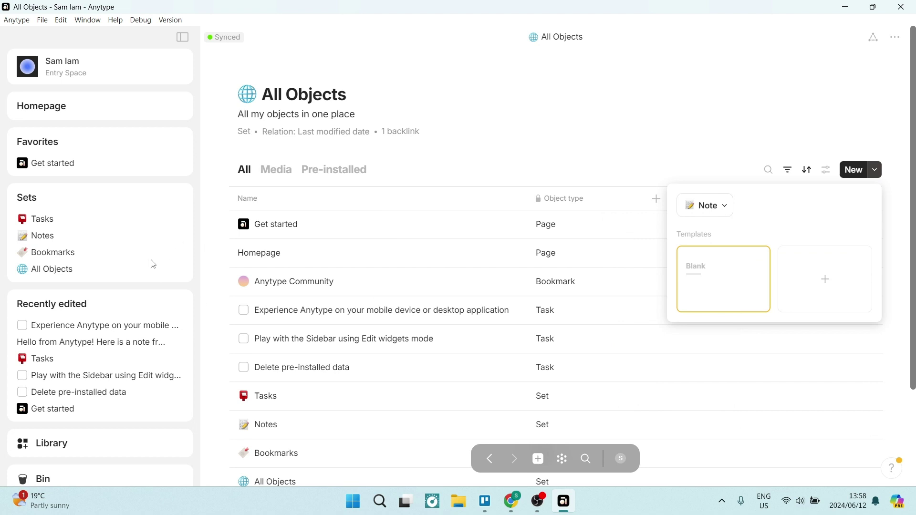
pyautogui.press('Escape')
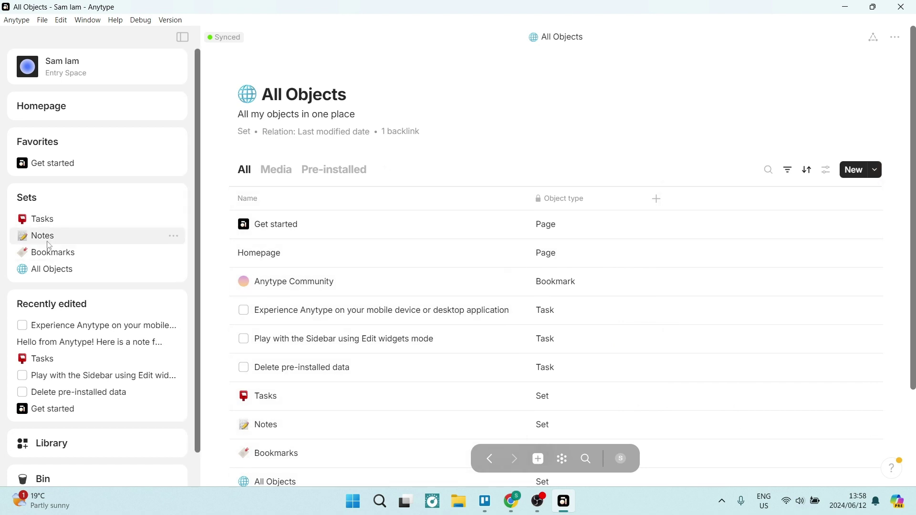
# Open the Tasks set in Anytype, then switch back to the Chrome window.
pyautogui.click(48, 225)
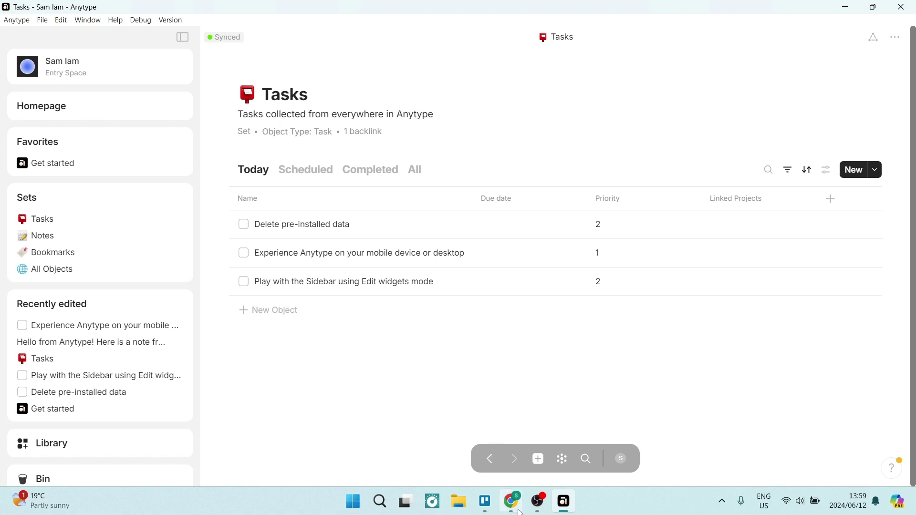
pyautogui.hotkey('alt', 'Tab')
pyautogui.click(67, 14)
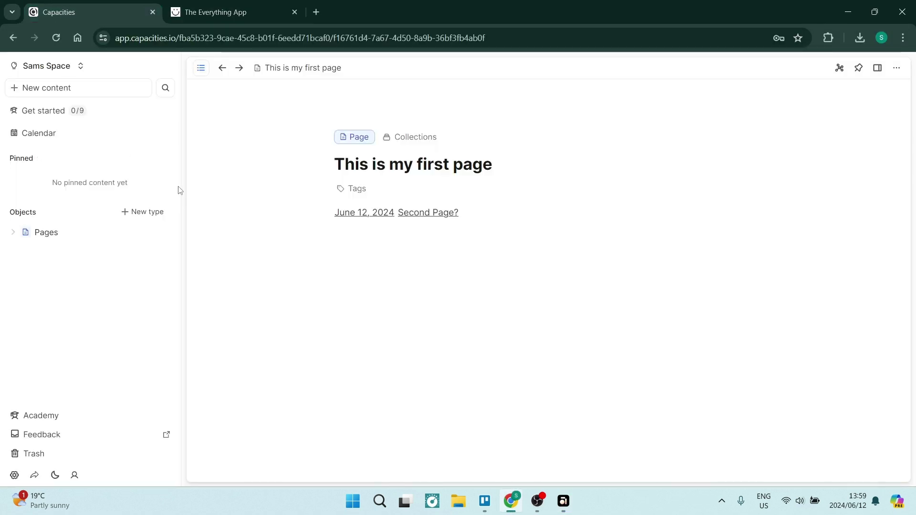